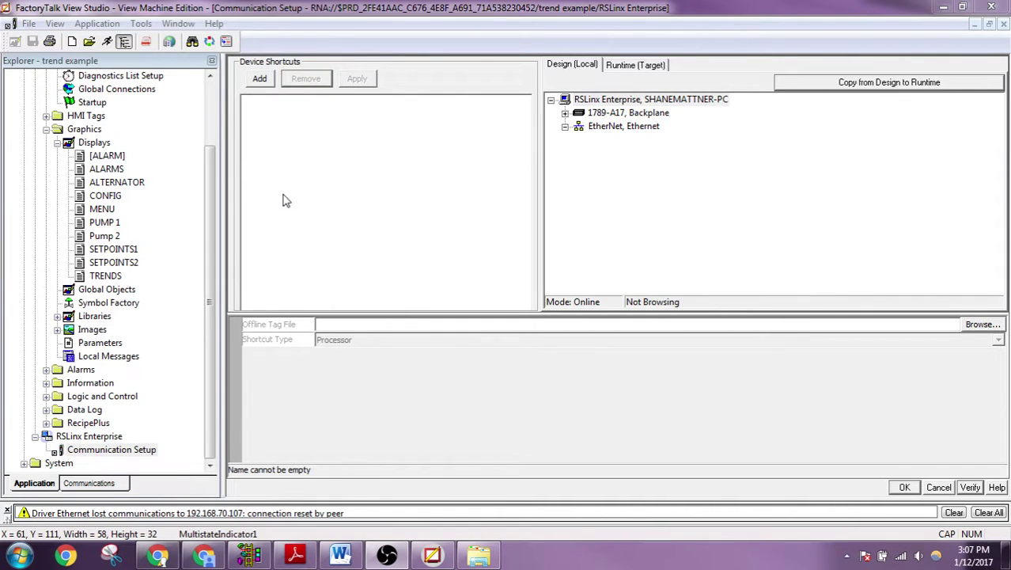
# In the Local Area Connection's IPv4 properties, switch to the fixed address 192.168.70.173
pyautogui.click(901, 555)
pyautogui.click(891, 514)
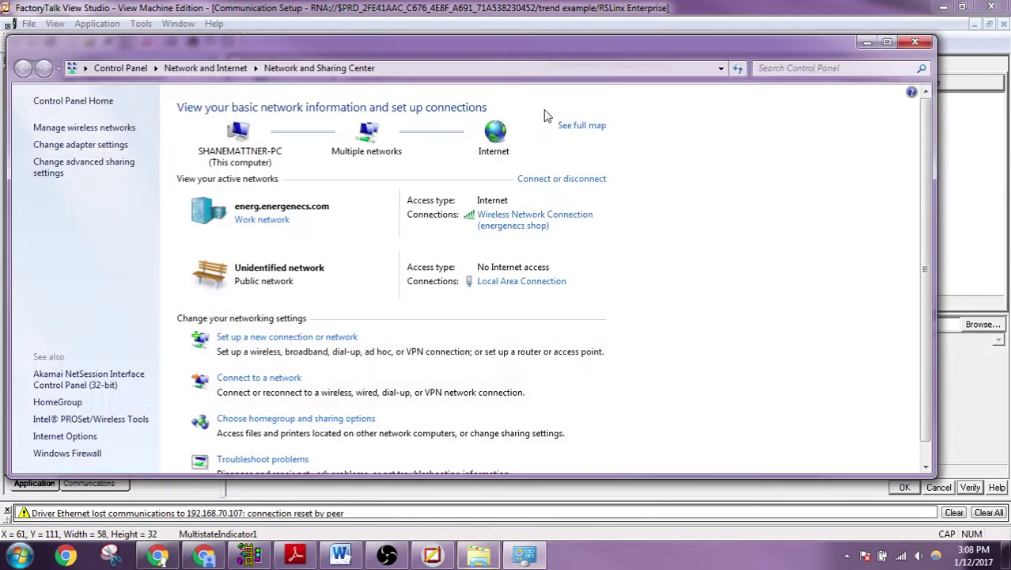
pyautogui.click(513, 286)
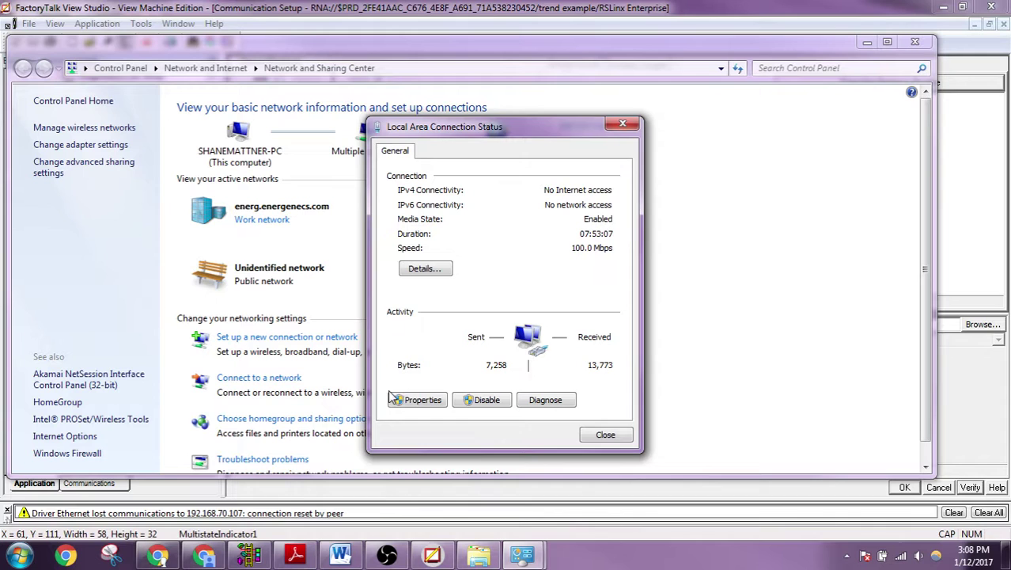
pyautogui.click(418, 402)
pyautogui.doubleClick(506, 320)
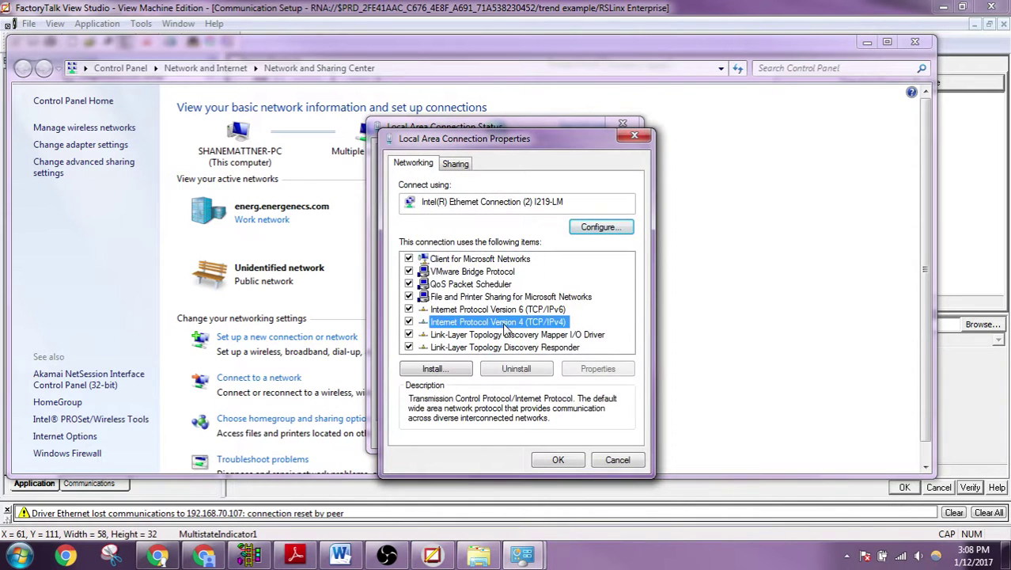
pyautogui.click(463, 302)
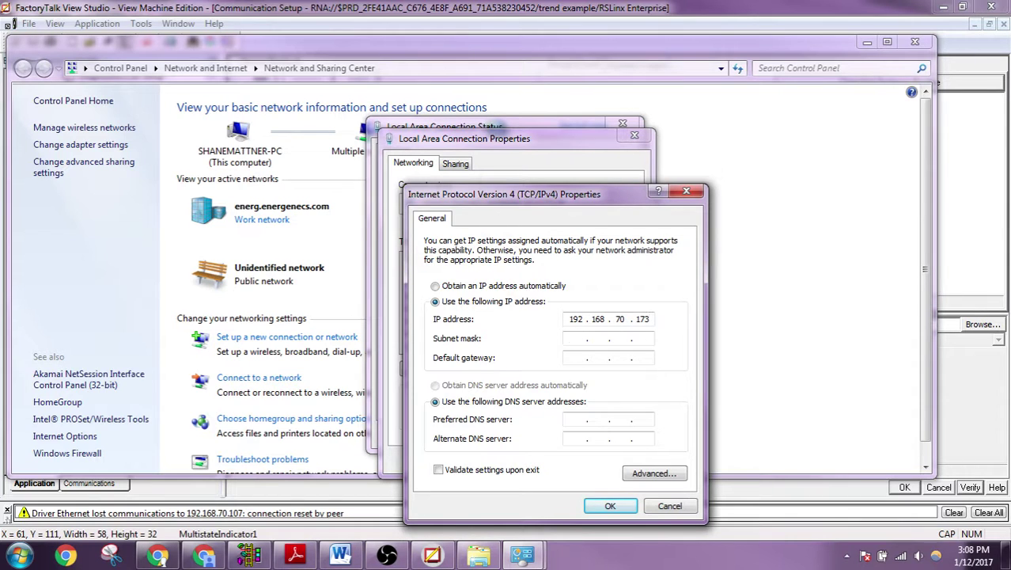
# Fill subnet mask 255.255.255.0, confirm both property dialogs, and close the Status and Sharing Center windows
pyautogui.press('Tab')
pyautogui.click(613, 508)
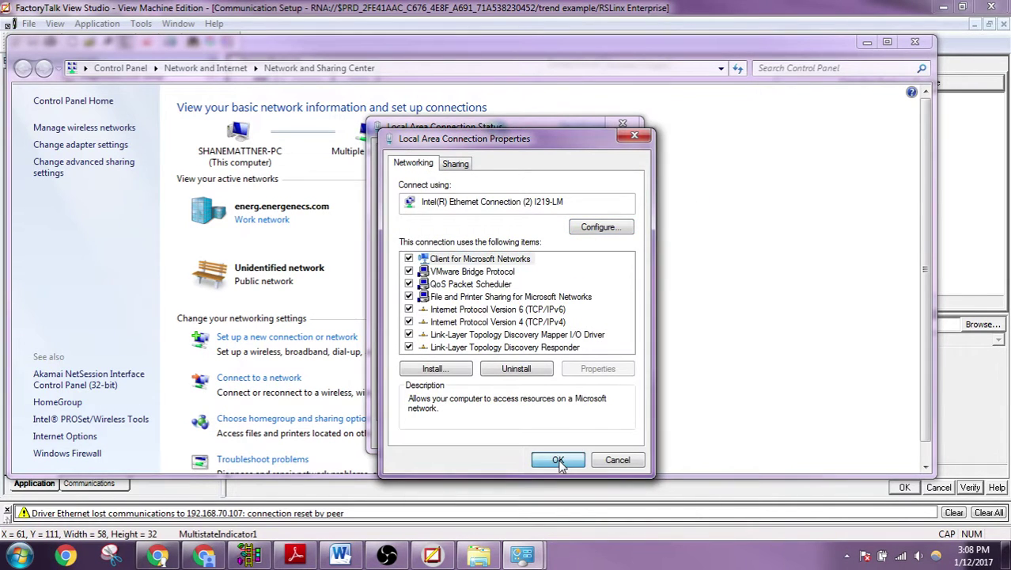
pyautogui.click(557, 462)
pyautogui.click(603, 435)
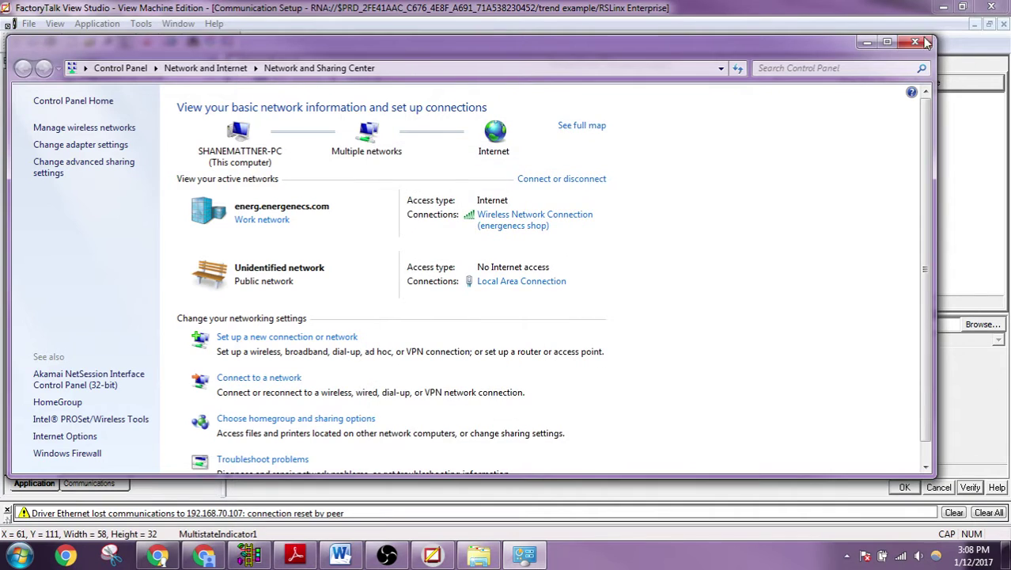
pyautogui.click(915, 41)
pyautogui.click(100, 411)
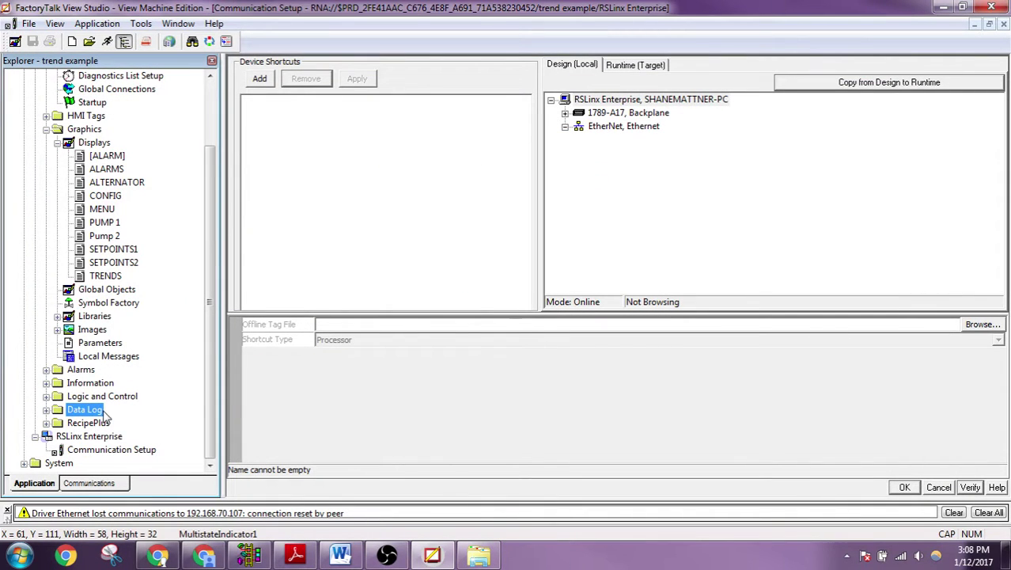
pyautogui.click(87, 450)
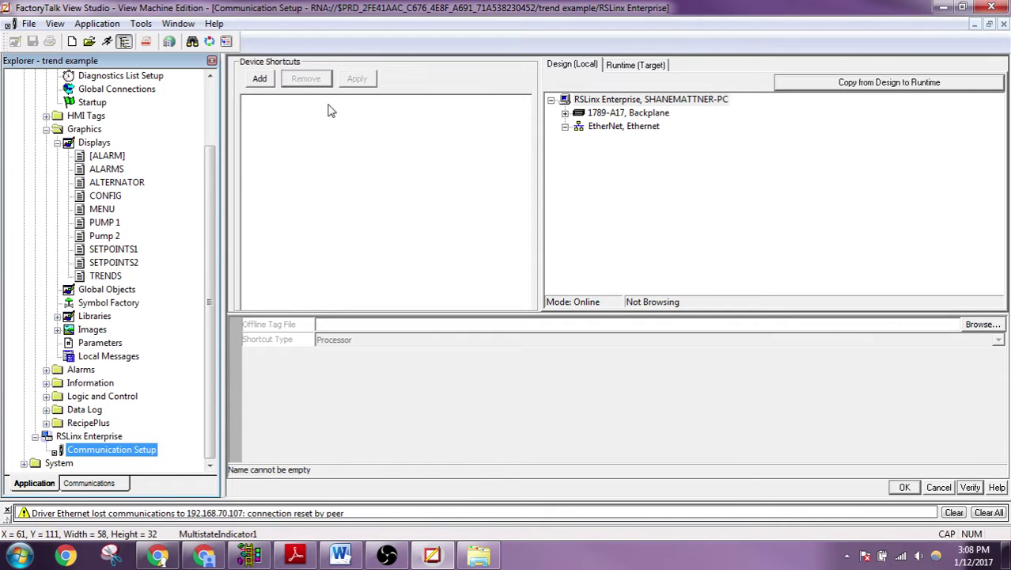
pyautogui.click(79, 198)
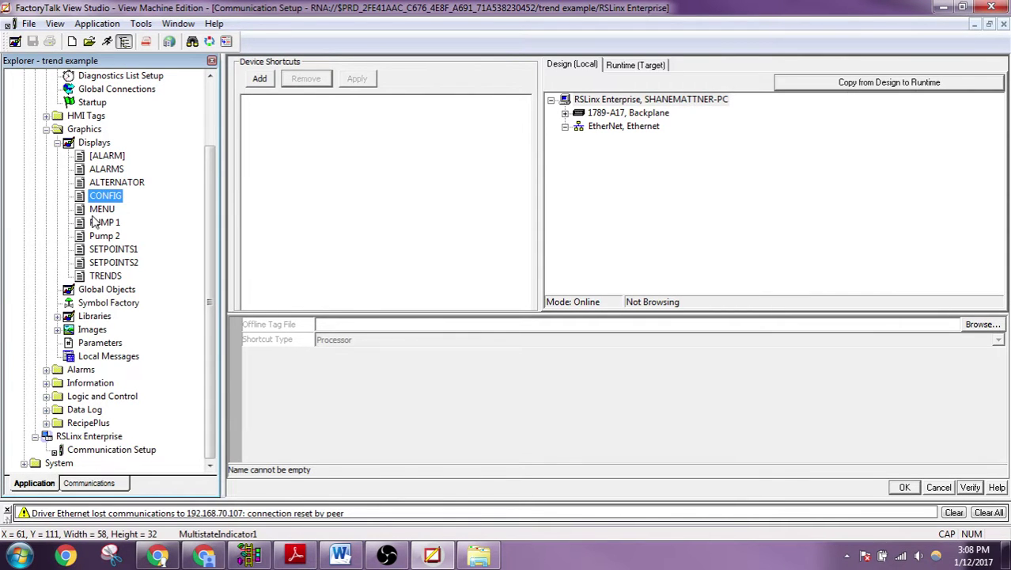
pyautogui.doubleClick(99, 210)
pyautogui.scroll(-2, 43, 293)
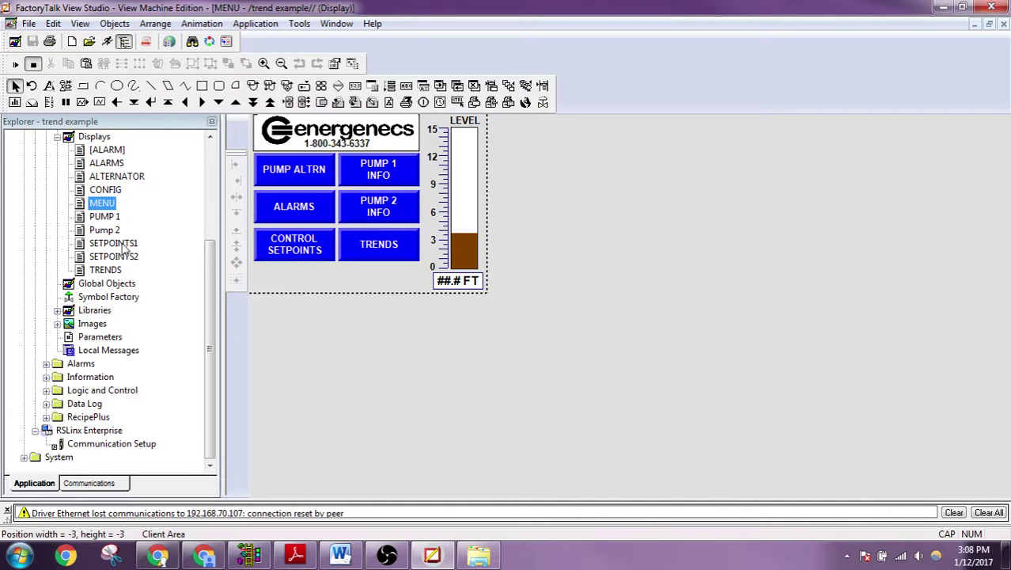
pyautogui.doubleClick(113, 445)
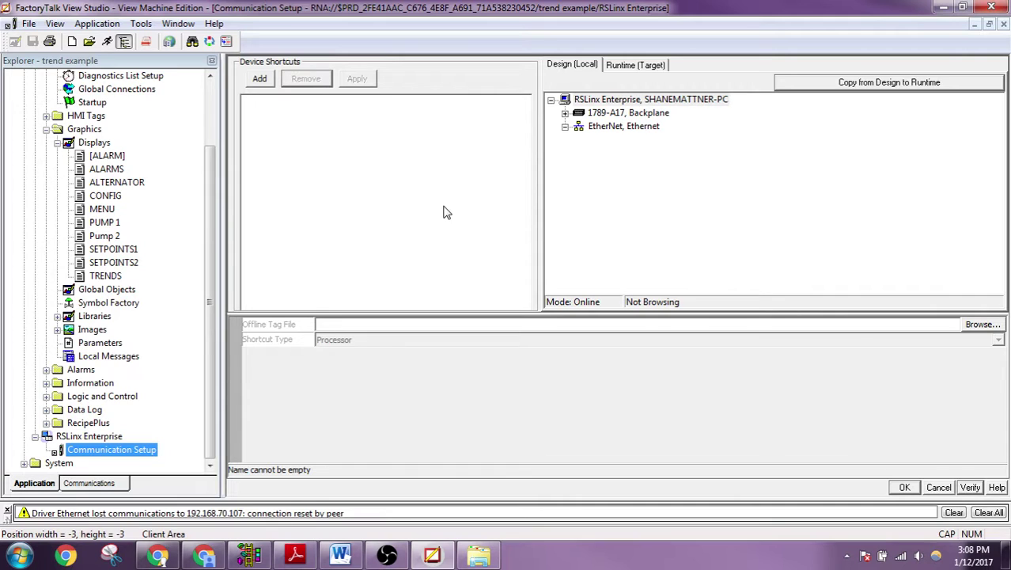
# Add a new device shortcut named PLC
pyautogui.click(260, 79)
pyautogui.write('plc')
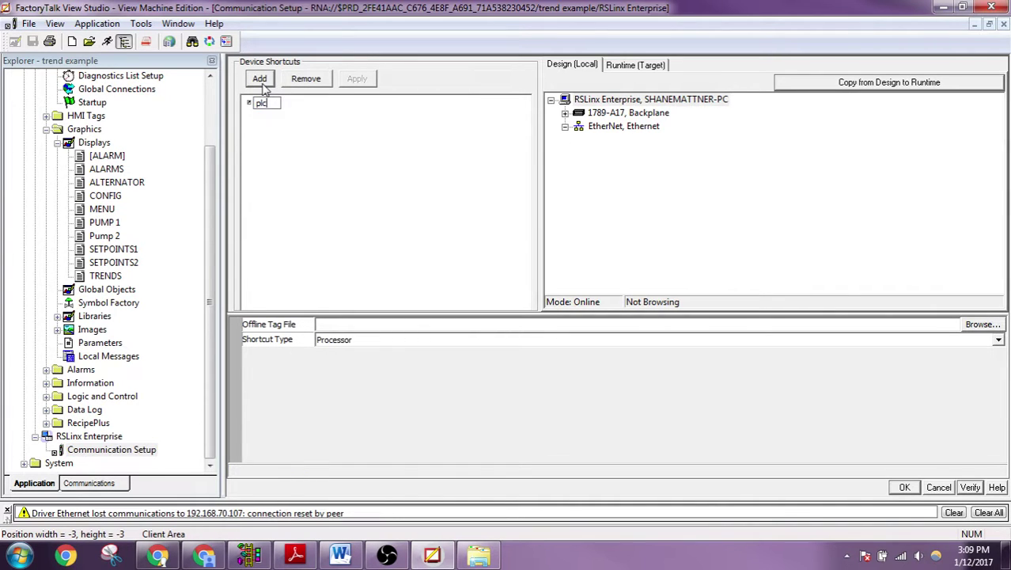
pyautogui.press('capslock')
pyautogui.write('PLC')
pyautogui.press('Return')
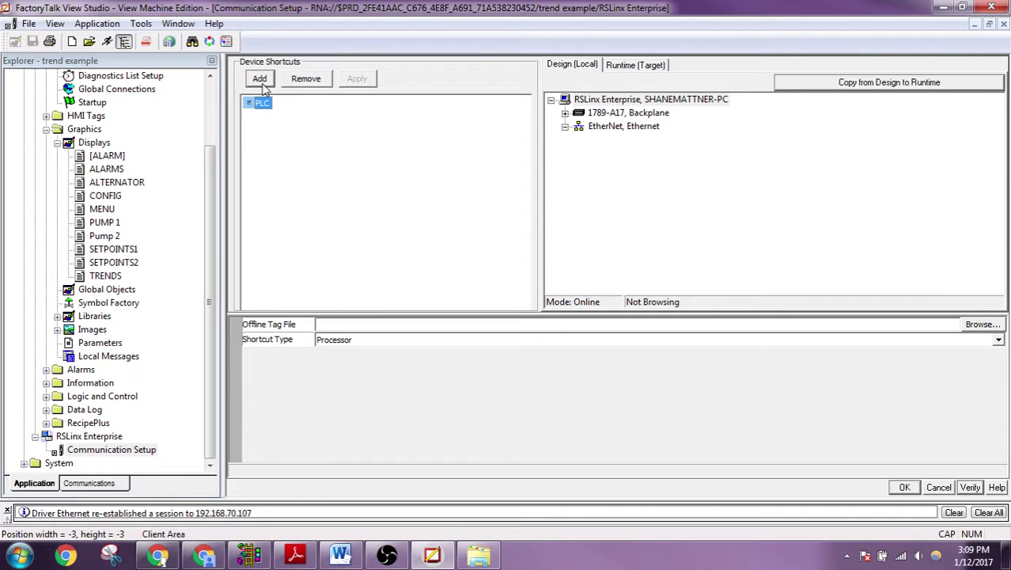
# Assign PLC to the Ethernet 1766-L32 at 192.168.70.107 and copy design to runtime
pyautogui.click(611, 128)
pyautogui.click(565, 127)
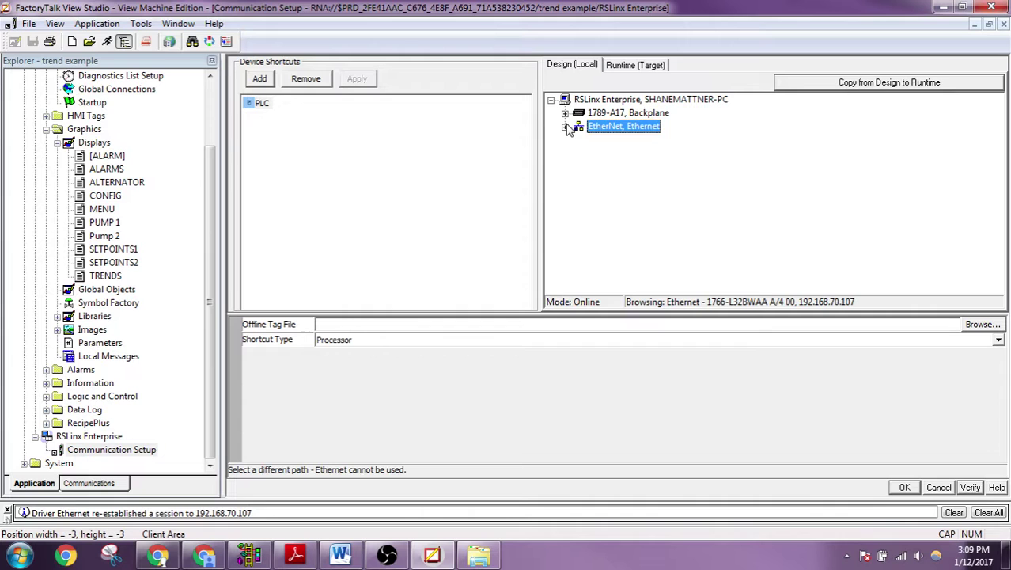
pyautogui.click(608, 140)
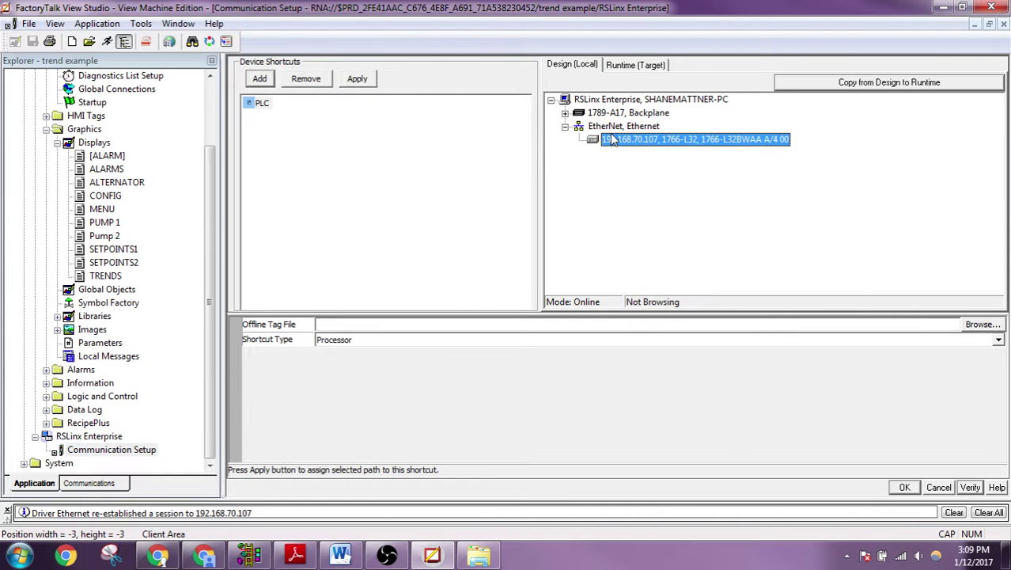
pyautogui.click(357, 82)
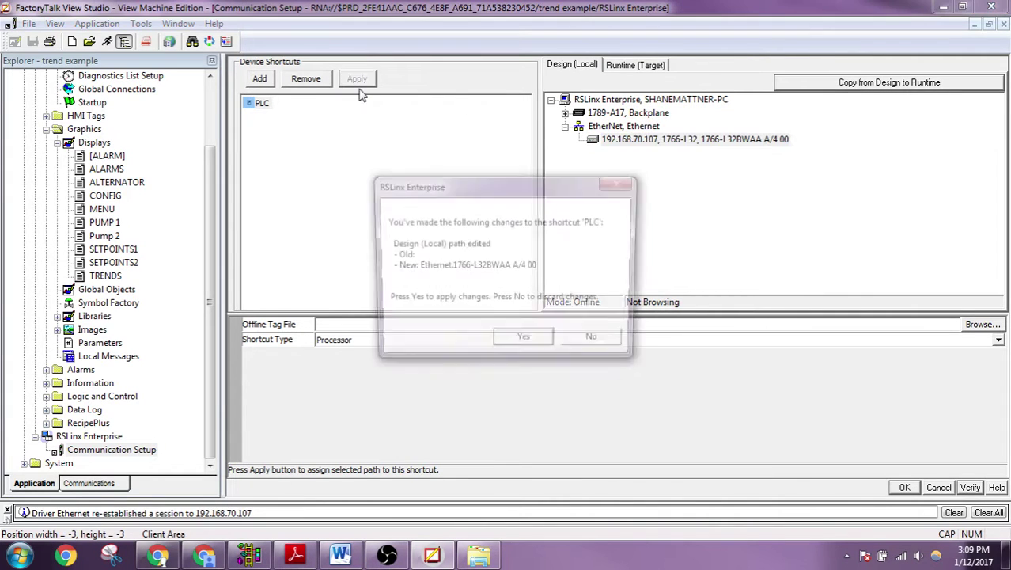
pyautogui.click(524, 340)
pyautogui.click(791, 82)
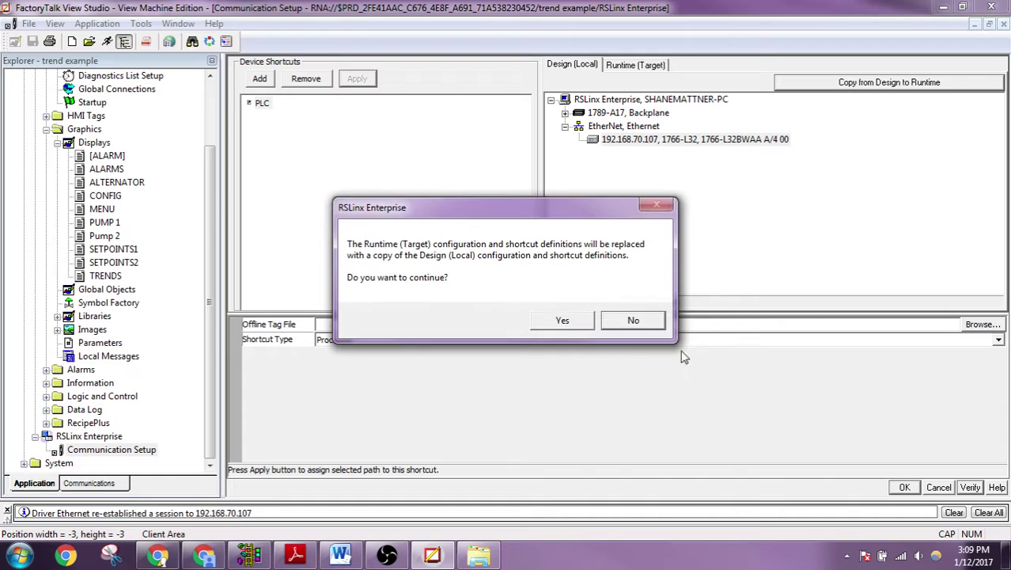
pyautogui.click(575, 320)
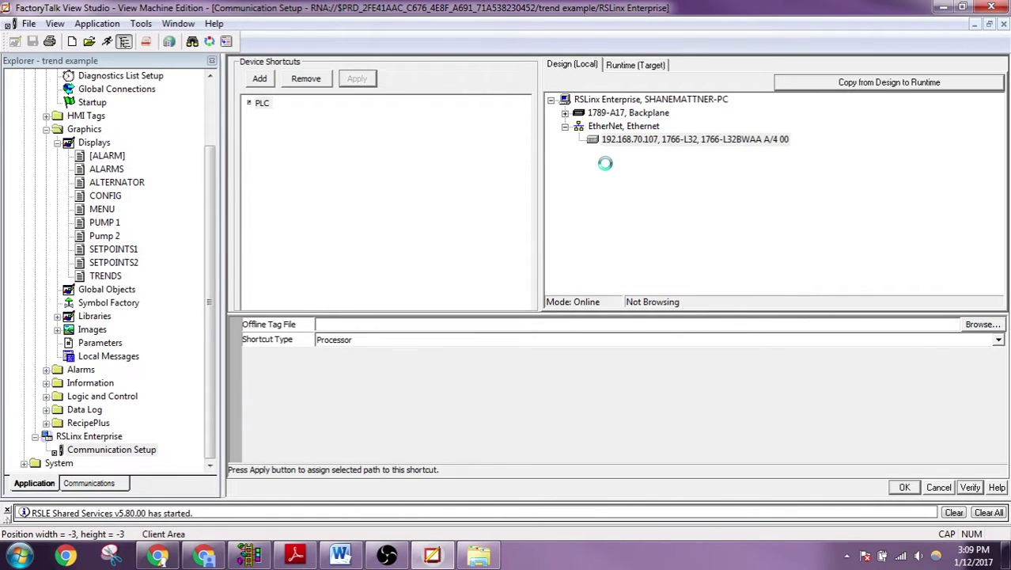
# Show the Runtime (Target) paths and verify the PLC shortcut in the Shortcut Verifier
pyautogui.click(652, 70)
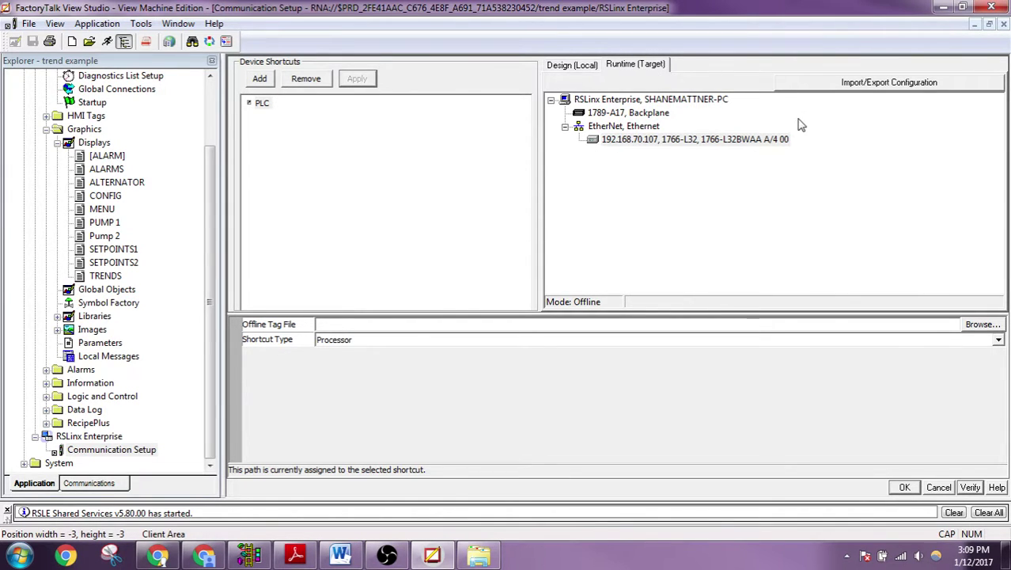
pyautogui.click(971, 488)
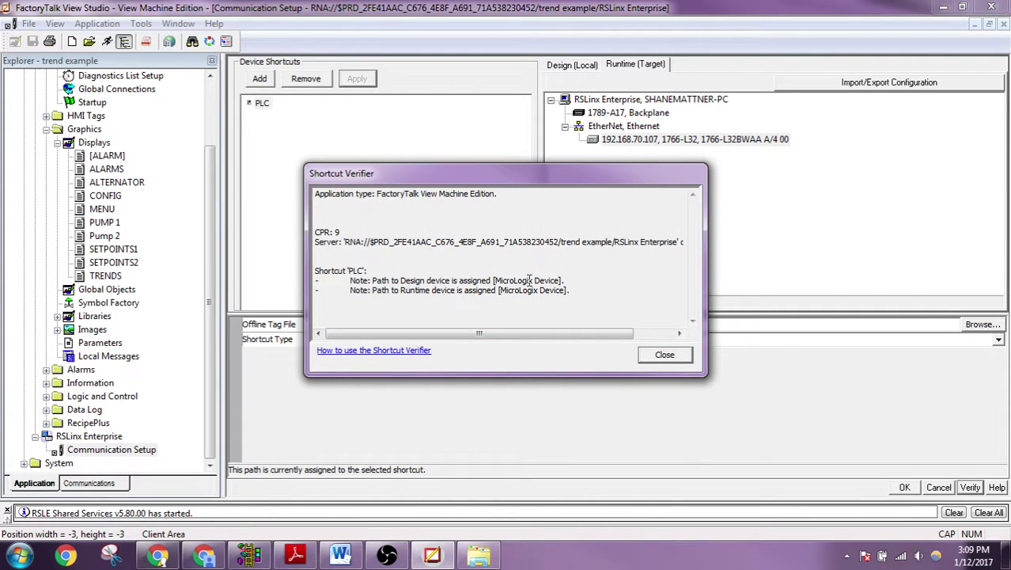
pyautogui.click(651, 355)
# Open the PUMP 1 display and edit the HAND indicator's {::[PLC]N15:0/2} Indicator connection
pyautogui.doubleClick(105, 223)
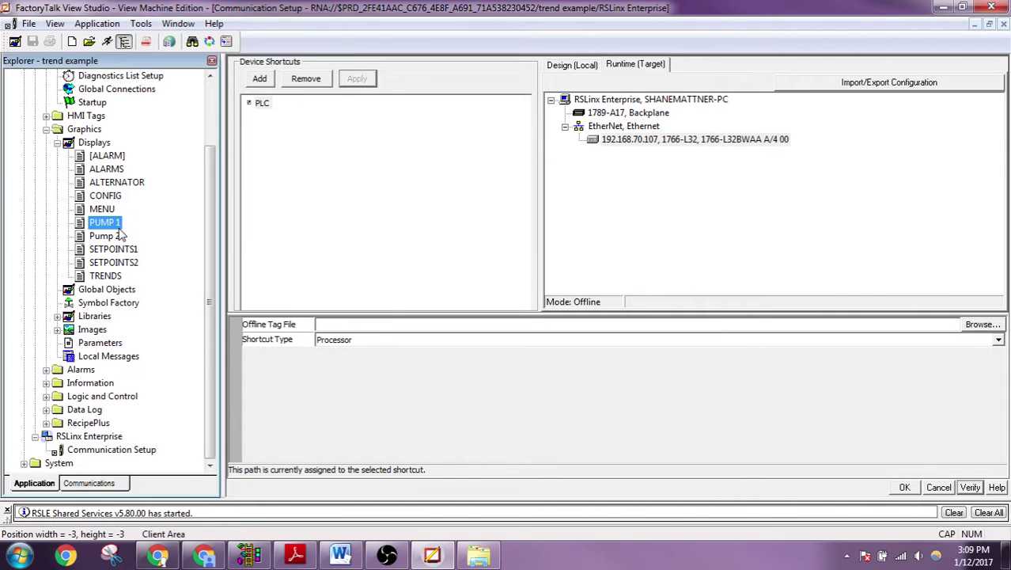
pyautogui.rightClick(305, 207)
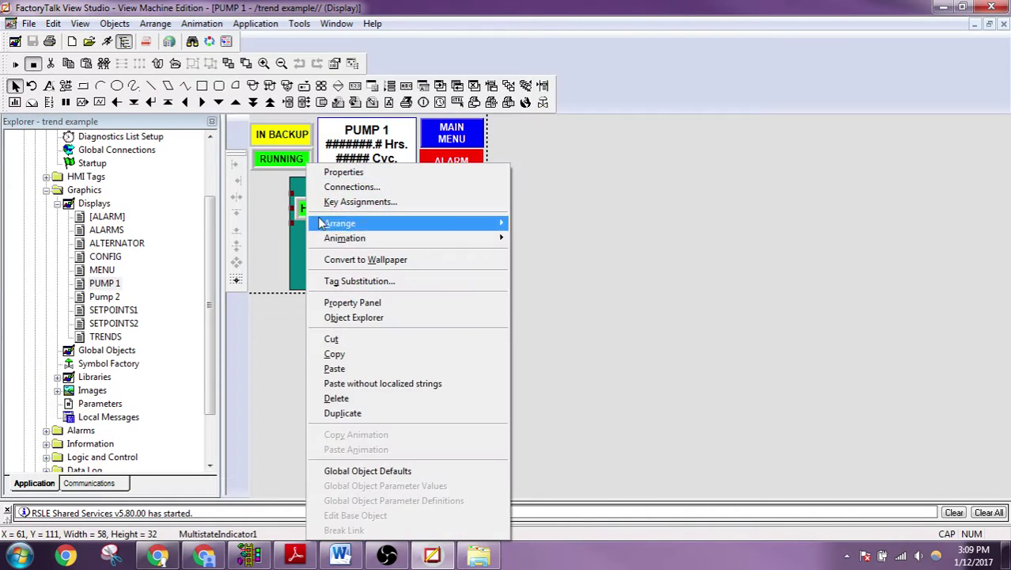
pyautogui.click(377, 180)
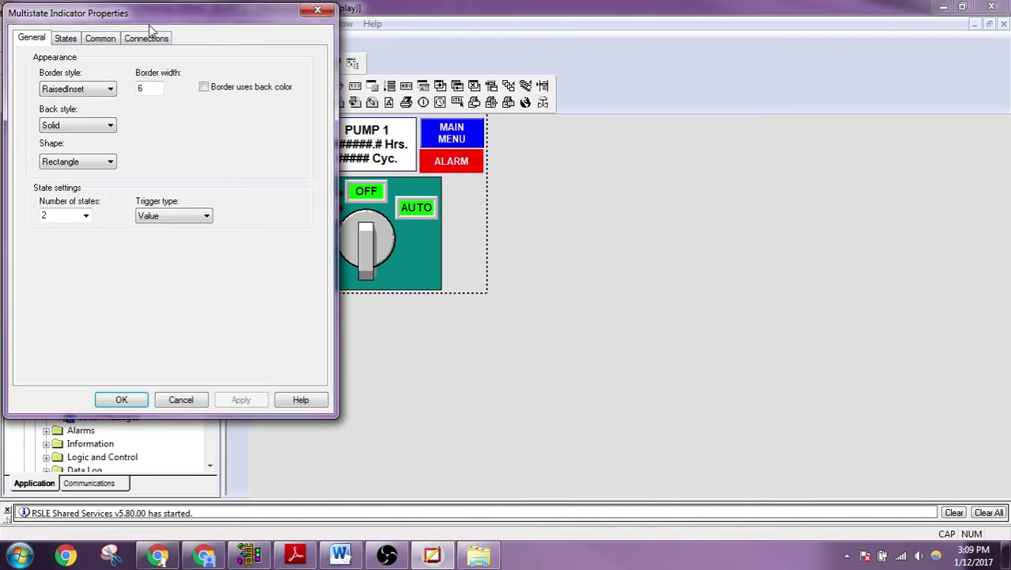
pyautogui.click(148, 36)
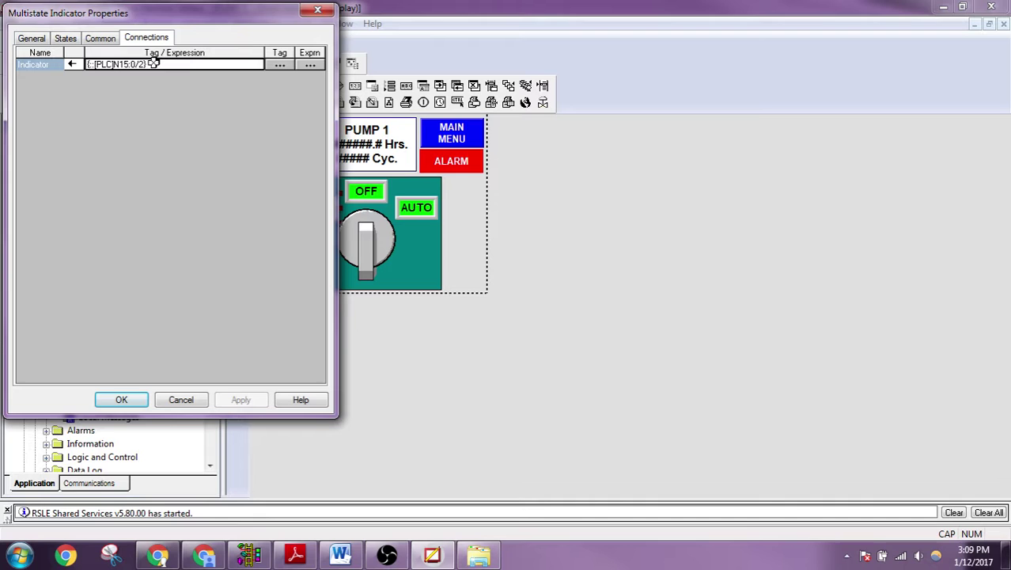
pyautogui.click(153, 63)
# Refresh the Tag Browser, expand PLC > Online > B3, and pick tag B3:0 for the indicator
pyautogui.click(280, 65)
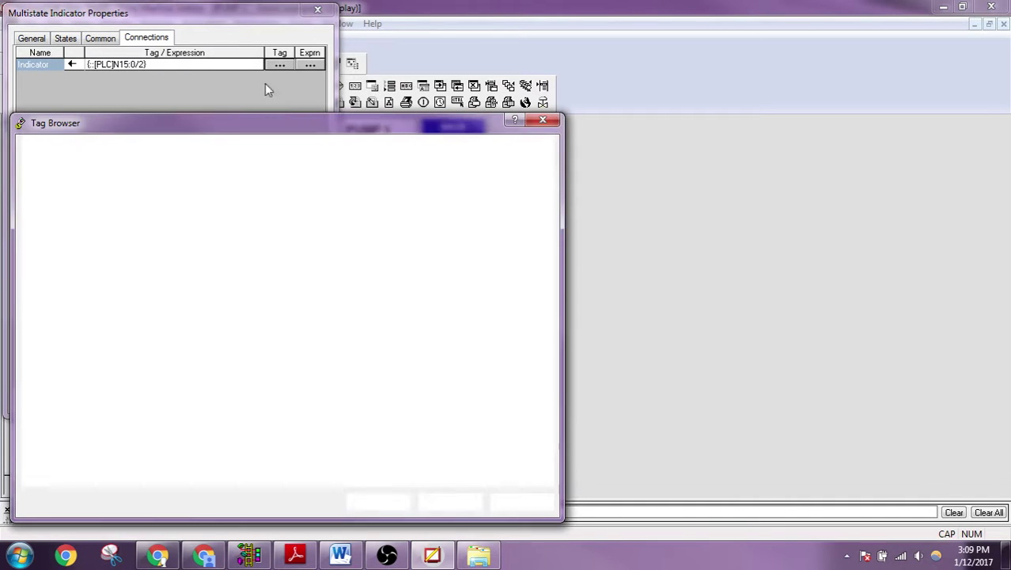
pyautogui.moveTo(182, 129); pyautogui.dragTo(345, 116)
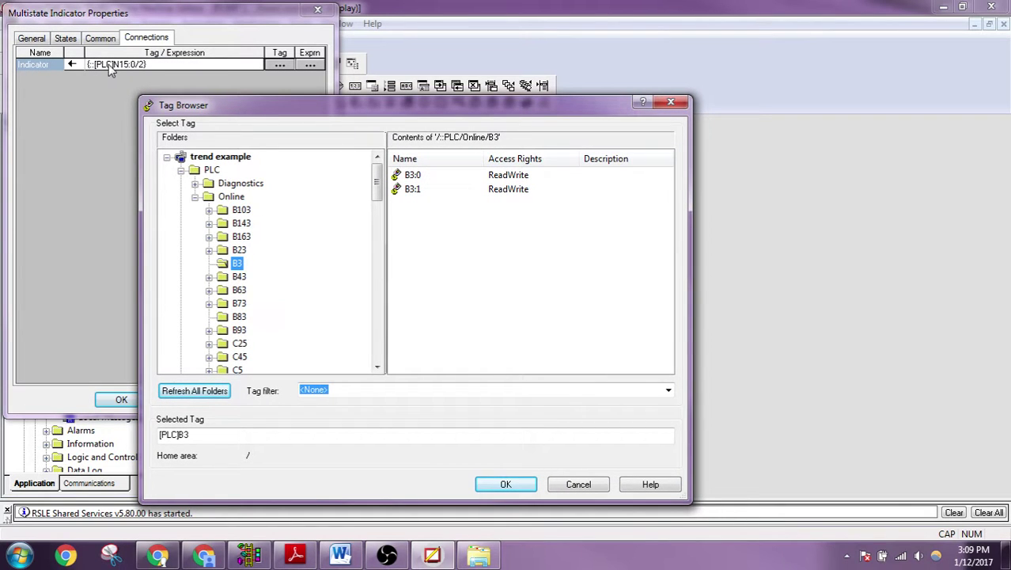
pyautogui.click(180, 169)
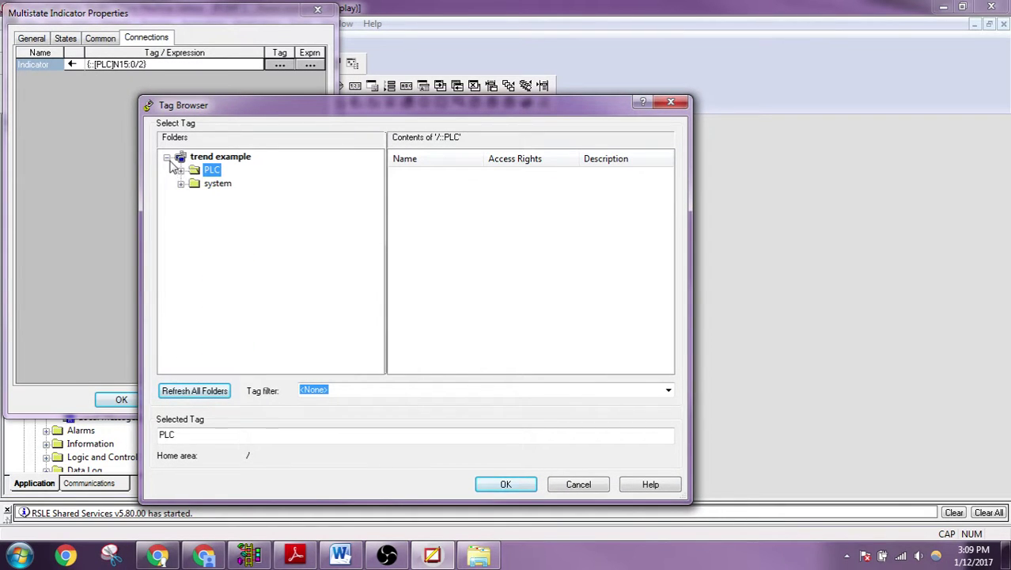
pyautogui.click(167, 157)
pyautogui.click(196, 391)
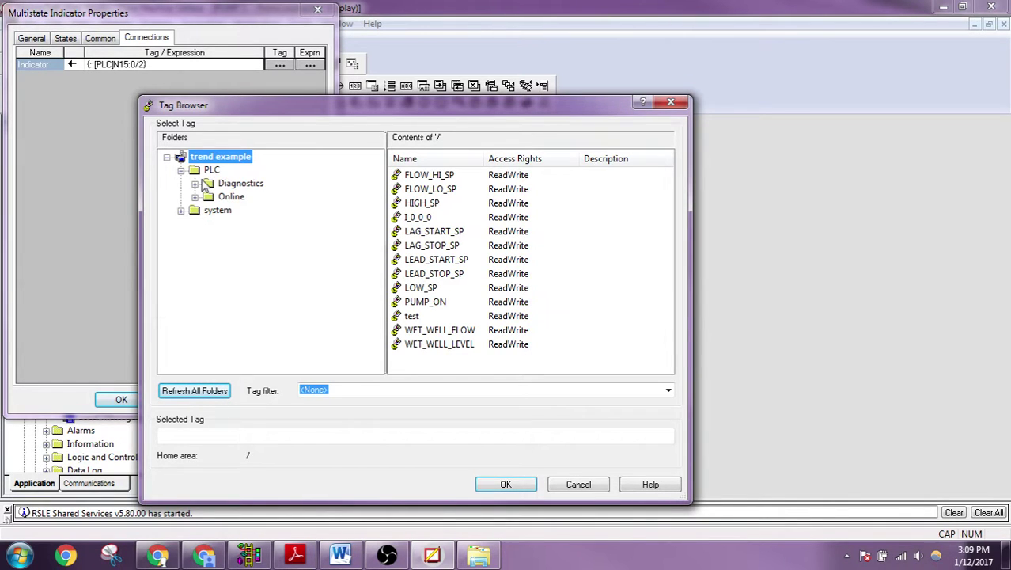
pyautogui.click(196, 196)
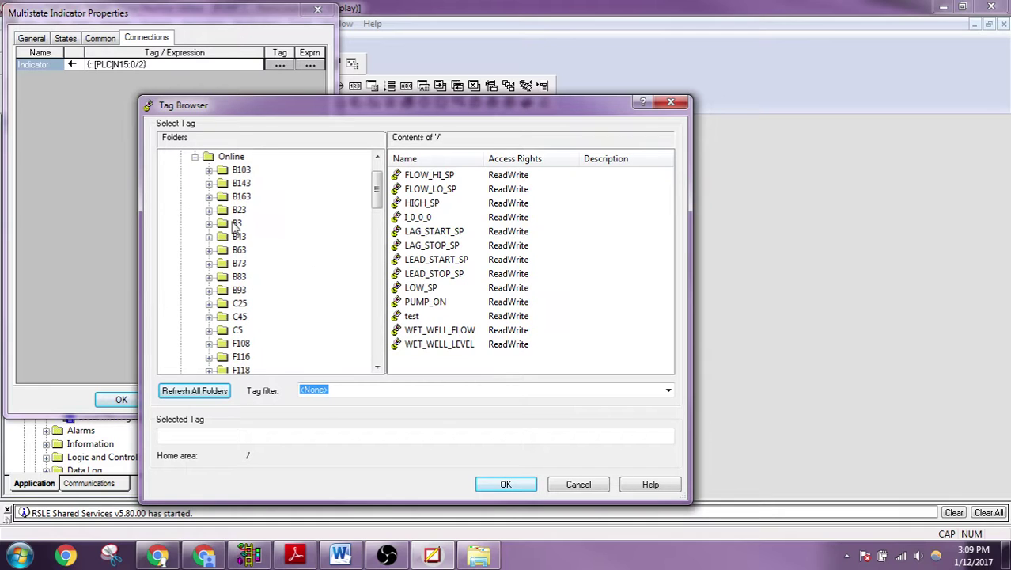
pyautogui.click(236, 224)
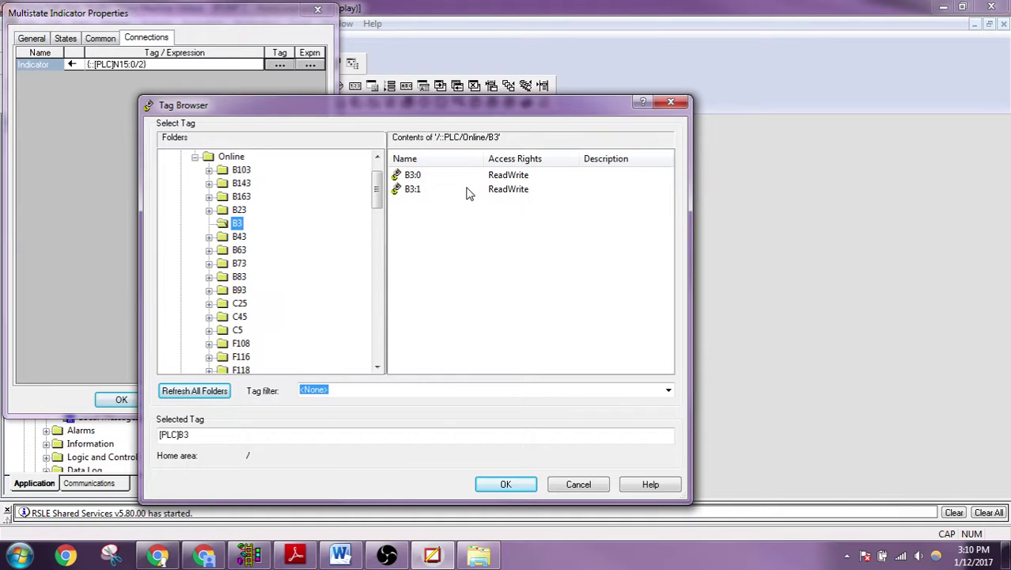
pyautogui.doubleClick(426, 175)
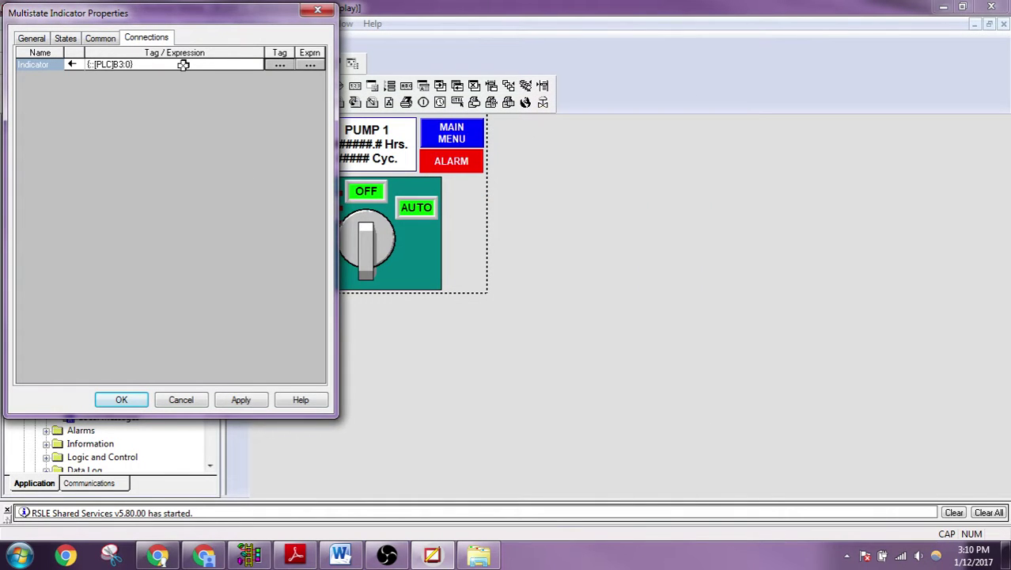
pyautogui.click(183, 65)
# Select the [PLC]B3 folder in the Tag Browser as the Indicator tag
pyautogui.click(185, 65)
pyautogui.click(278, 65)
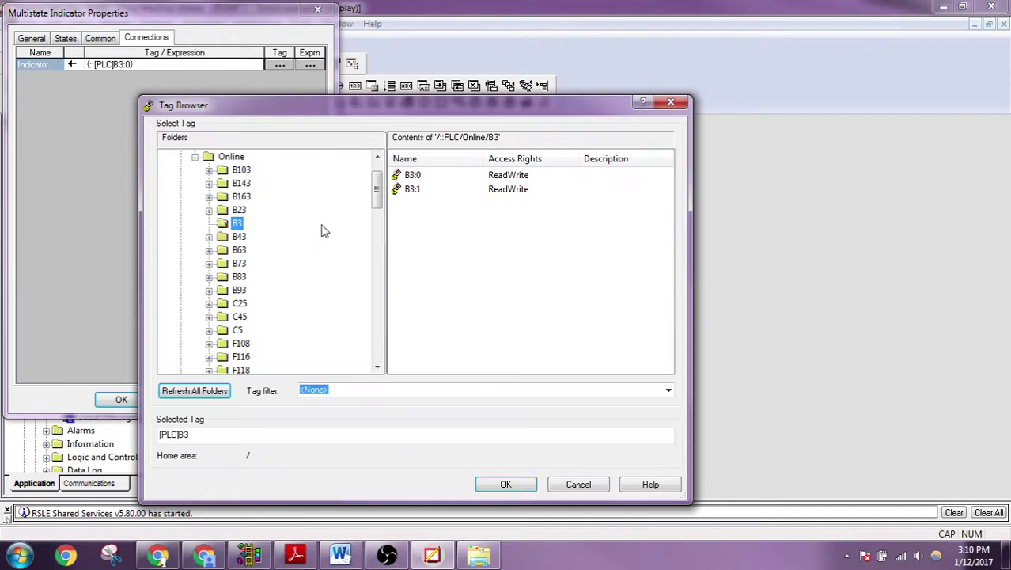
pyautogui.doubleClick(423, 177)
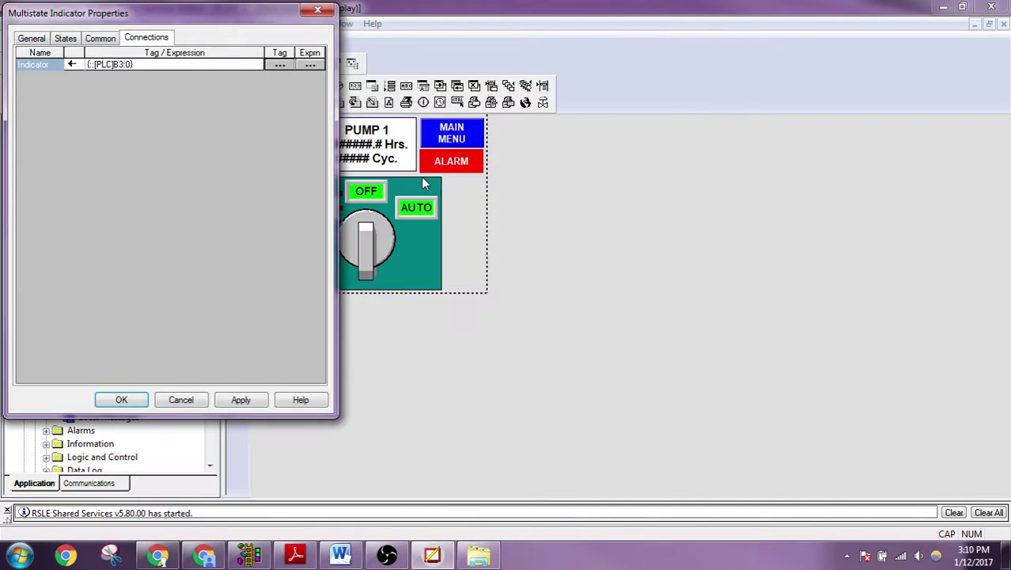
pyautogui.click(279, 66)
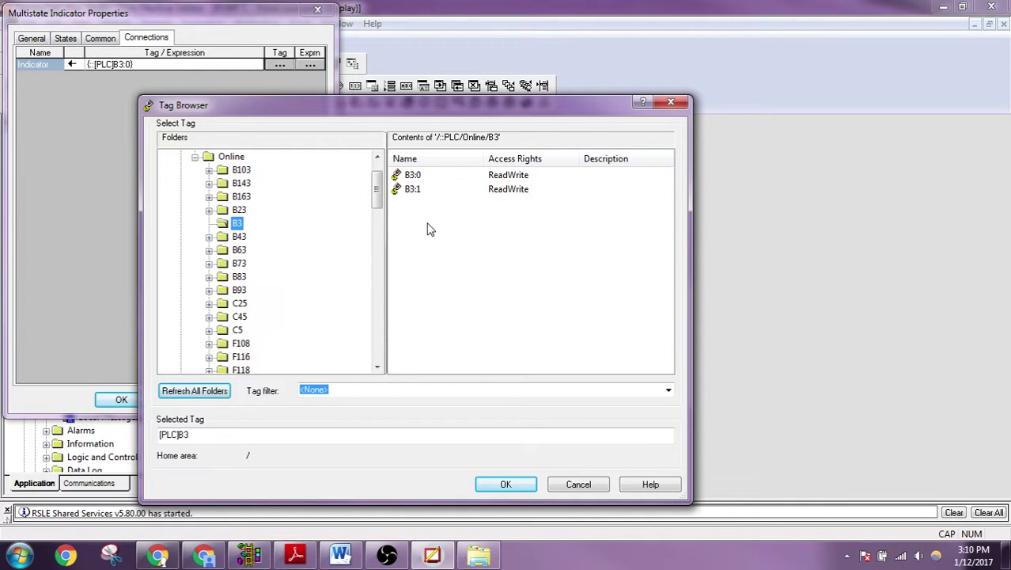
pyautogui.click(319, 433)
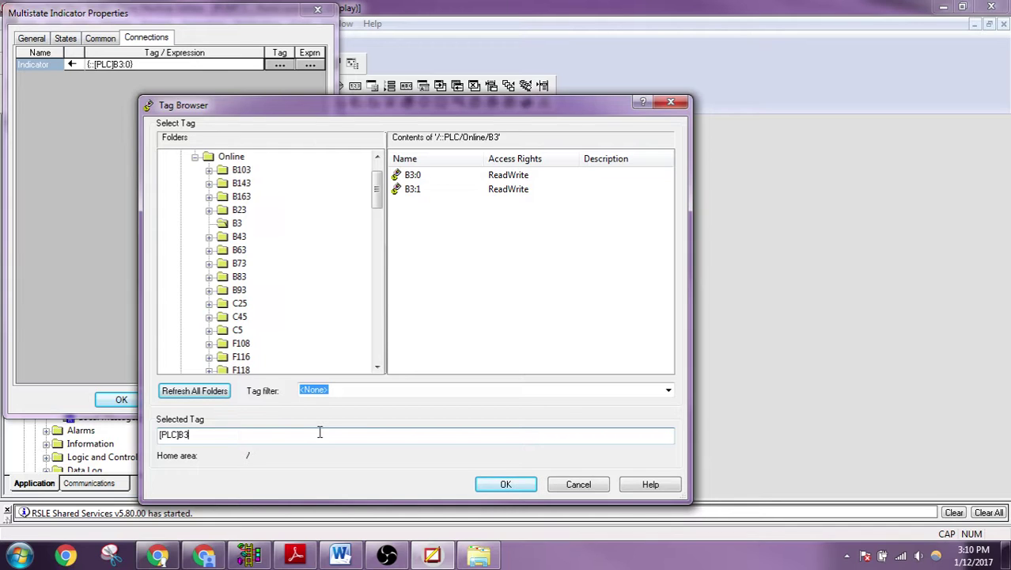
pyautogui.click(513, 486)
# Change the expression to {[PLC]B3/4}, apply it, and close the indicator properties
pyautogui.click(194, 65)
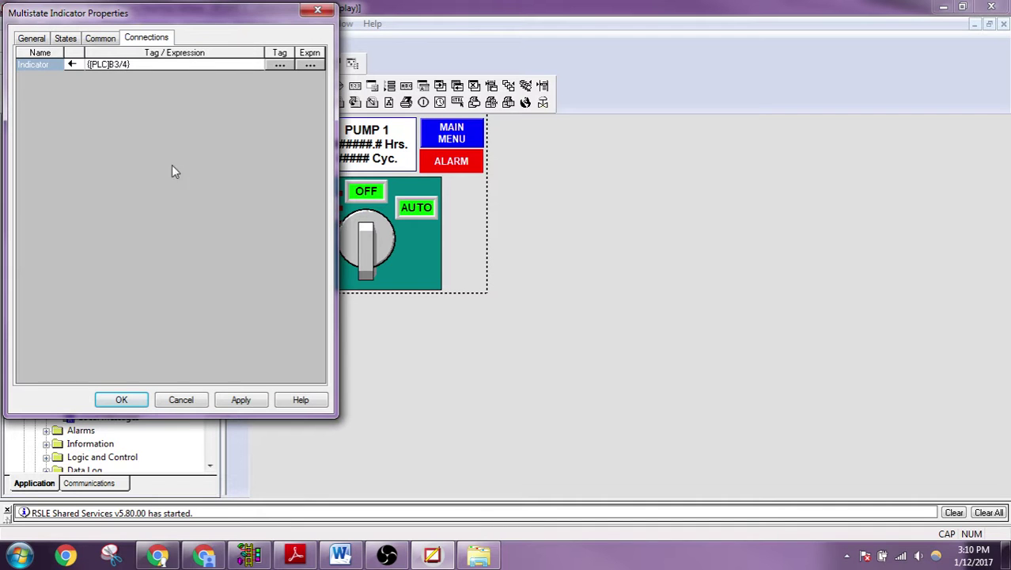
pyautogui.click(241, 401)
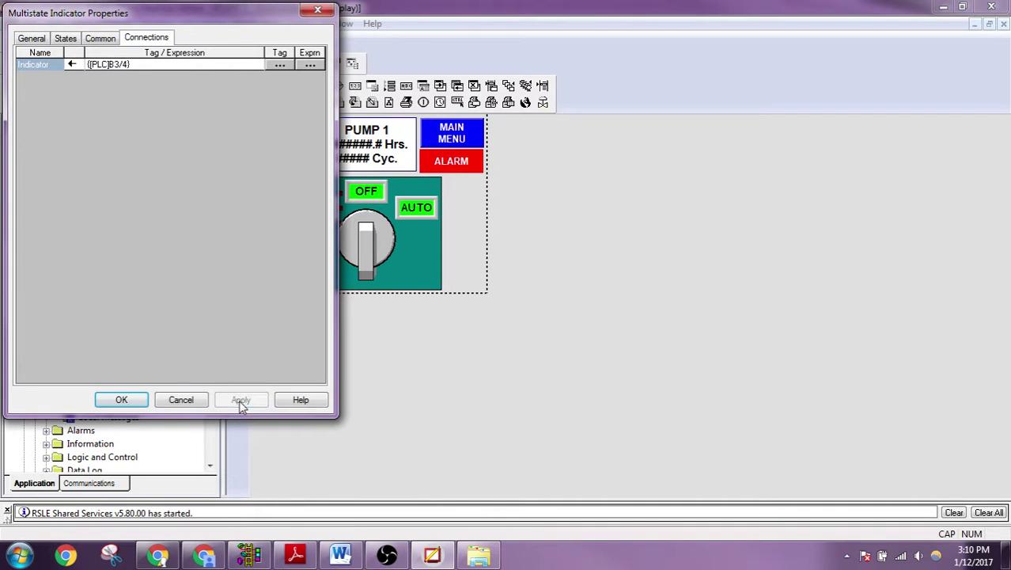
pyautogui.click(127, 398)
pyautogui.click(463, 345)
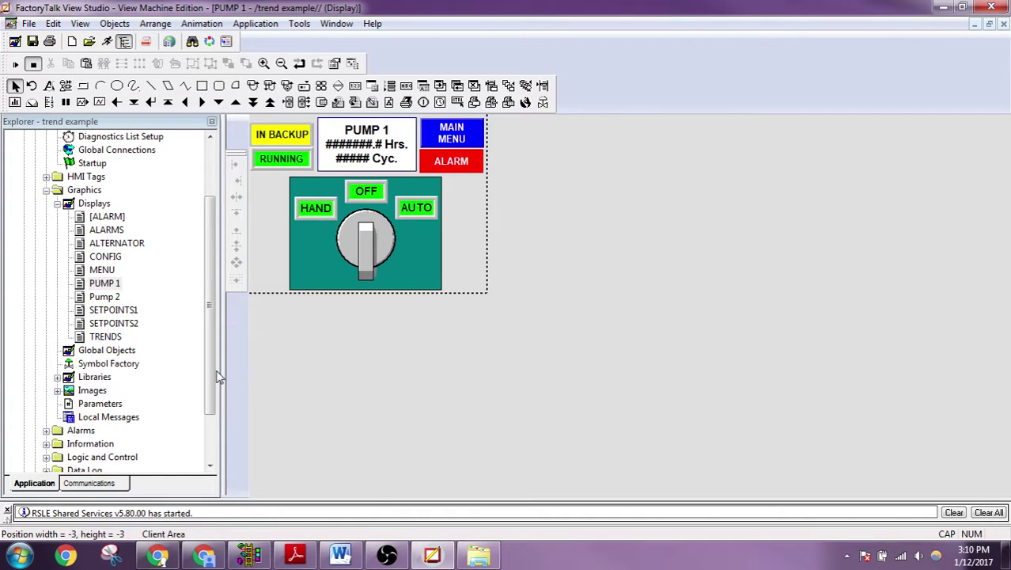
# Open Communication Setup under RSLinx Enterprise and remove the PLC device shortcut
pyautogui.moveTo(212, 372)
pyautogui.mouseDown()
pyautogui.moveTo(222, 468)
pyautogui.moveTo(206, 300)
pyautogui.mouseUp()
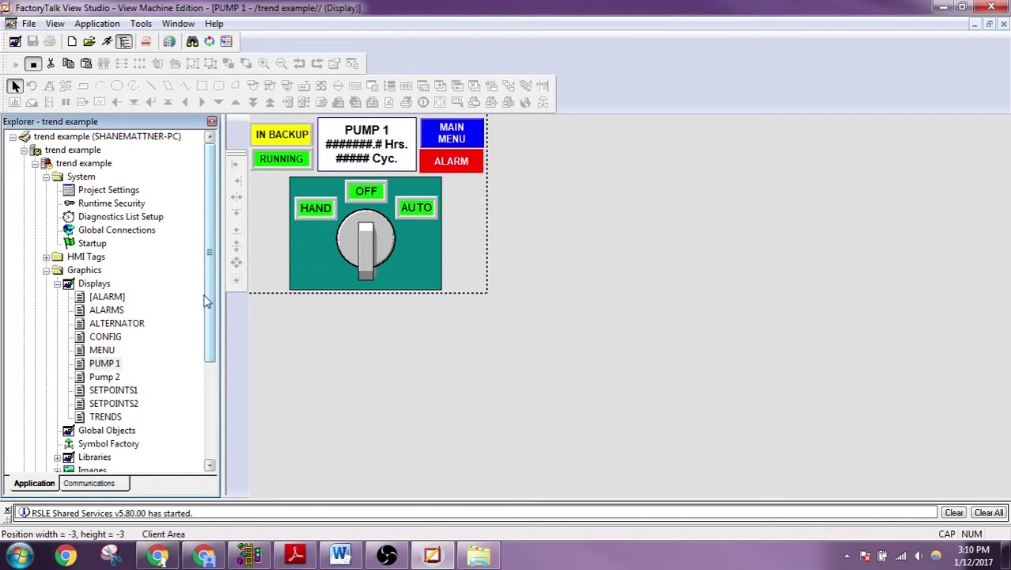
pyautogui.scroll(-4, 206, 301)
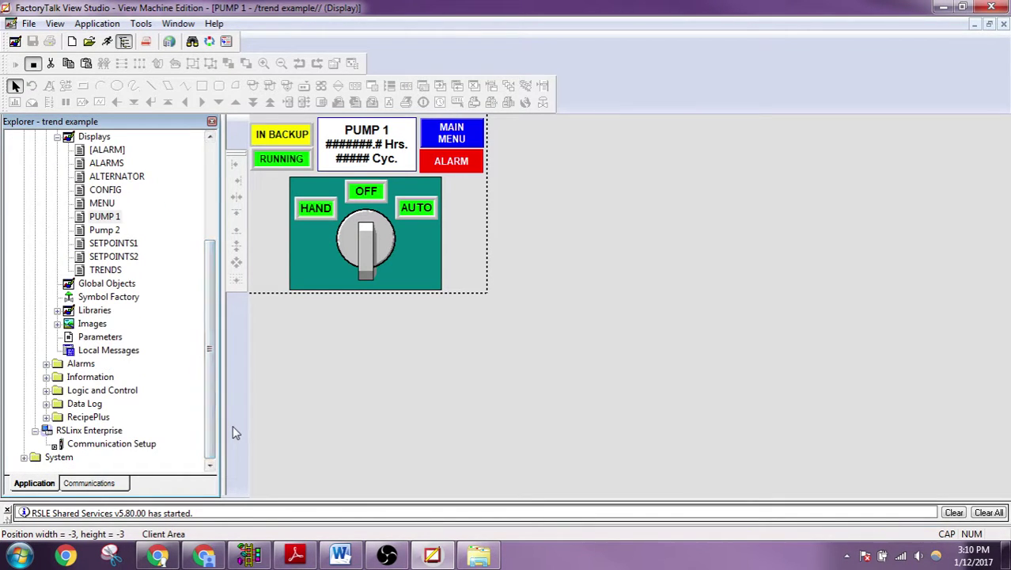
pyautogui.doubleClick(154, 445)
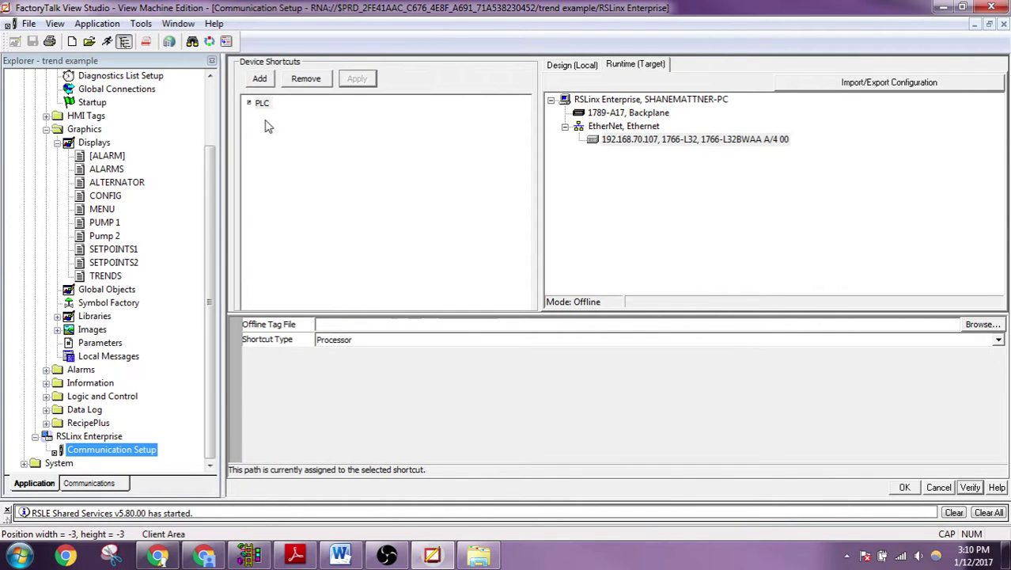
pyautogui.click(265, 110)
pyautogui.click(306, 78)
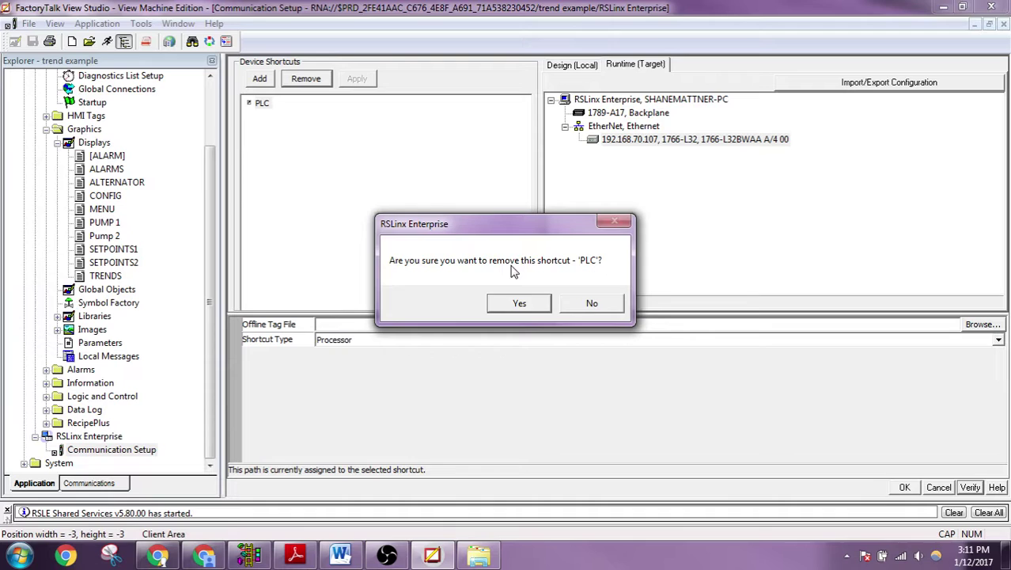
pyautogui.click(519, 304)
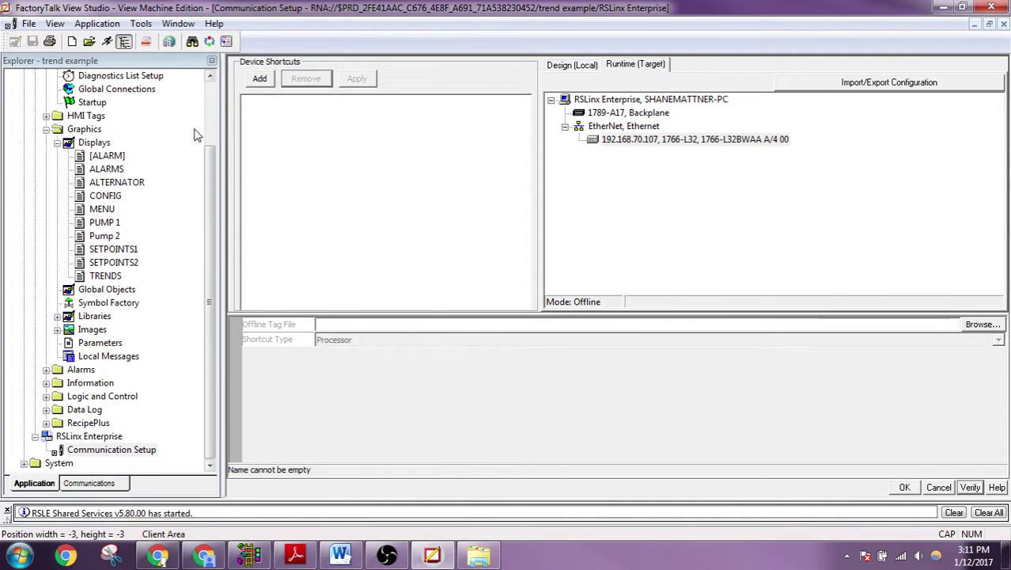
pyautogui.moveTo(209, 162); pyautogui.dragTo(212, 102)
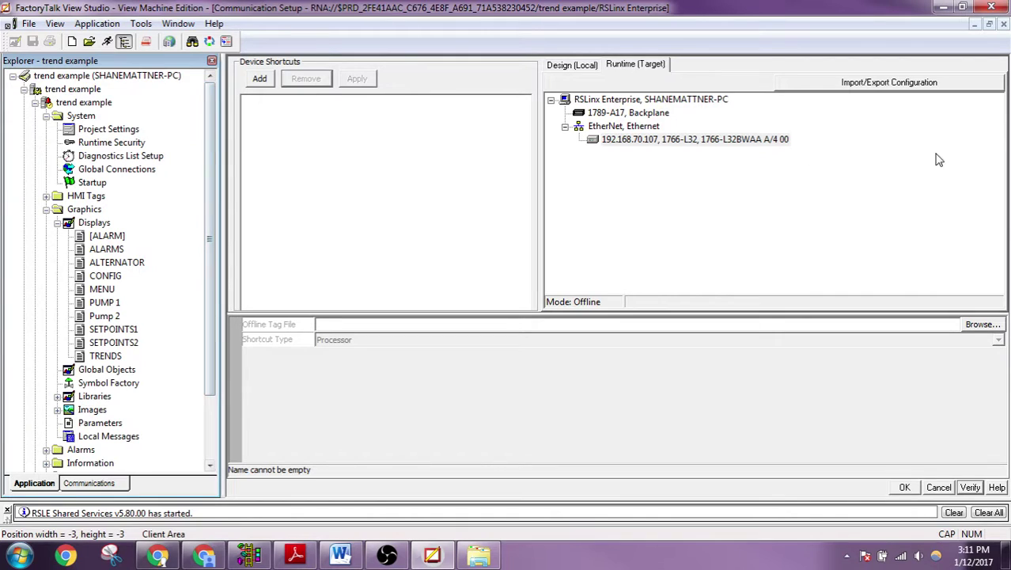